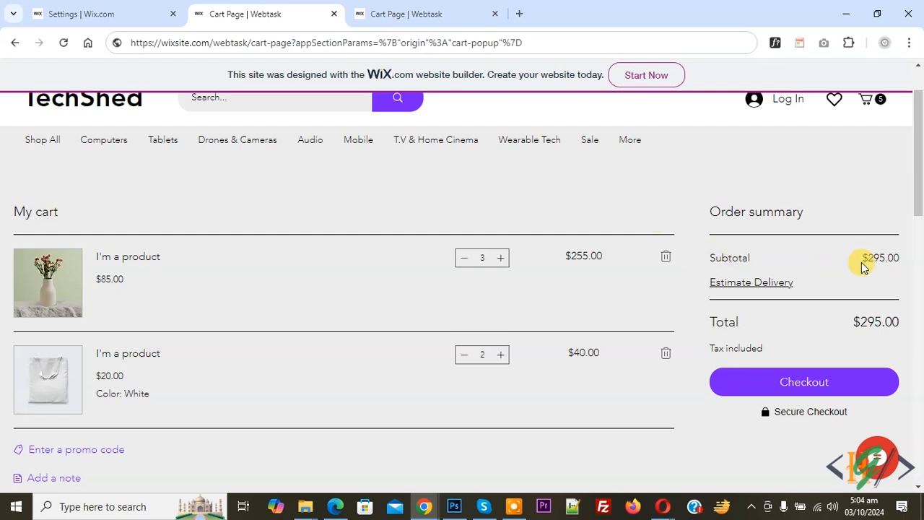
In the Wix dashboard's shipping and delivery settings, create a new region with Rest of the world as its destination
{"action": "left_click", "coordinate": [81, 13]}
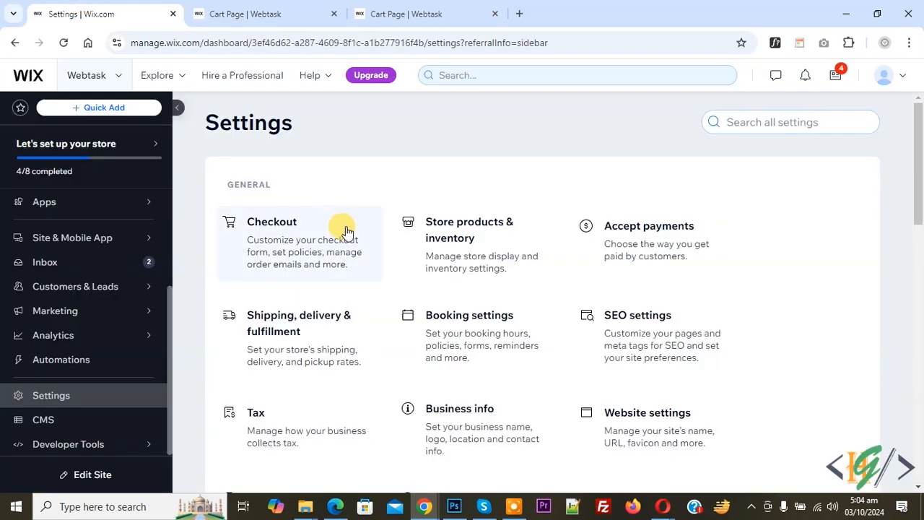
{"action": "left_click", "coordinate": [321, 332]}
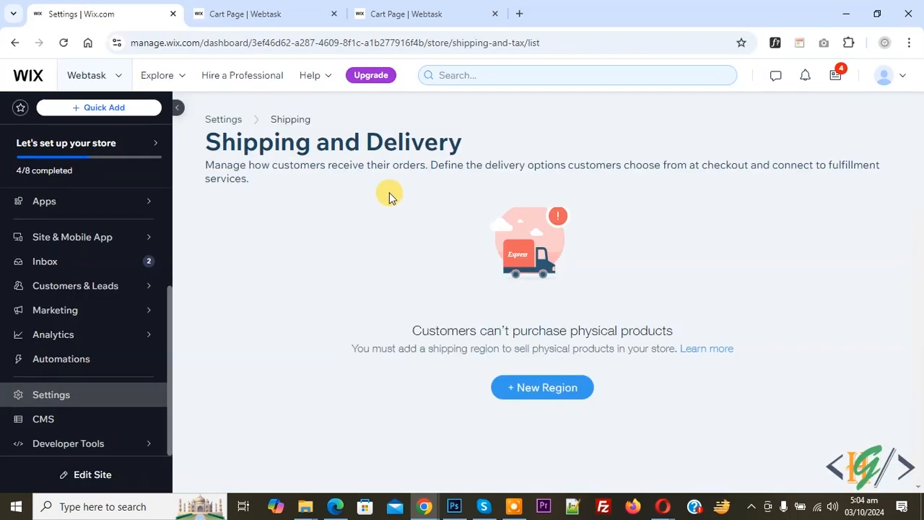
{"action": "left_click", "coordinate": [538, 390]}
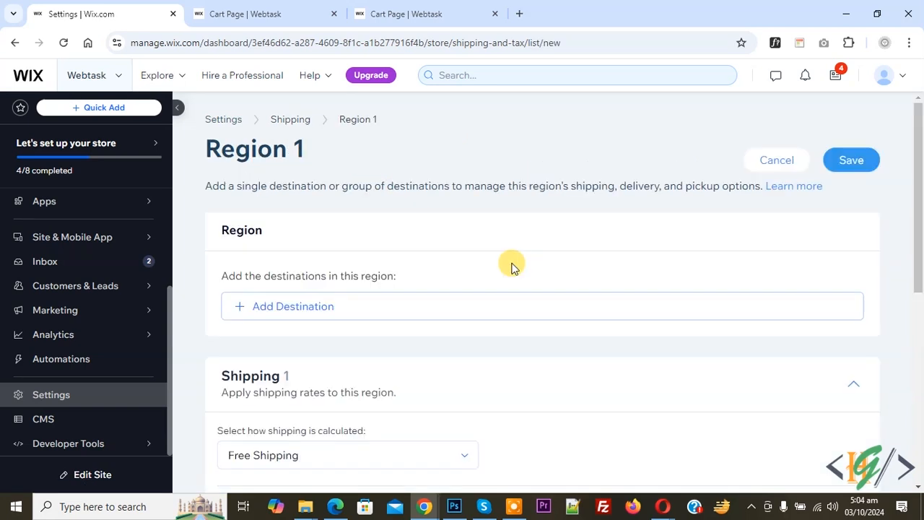
{"action": "left_click", "coordinate": [369, 313]}
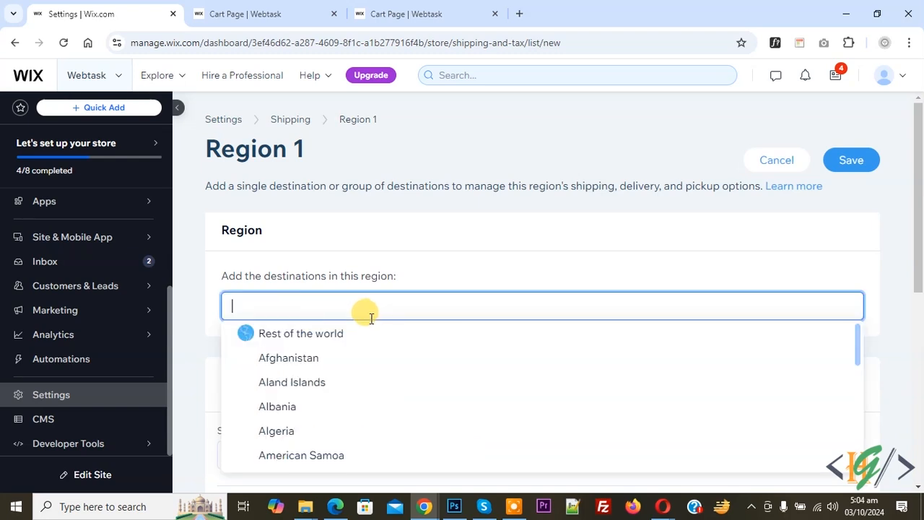
{"action": "left_click", "coordinate": [295, 335]}
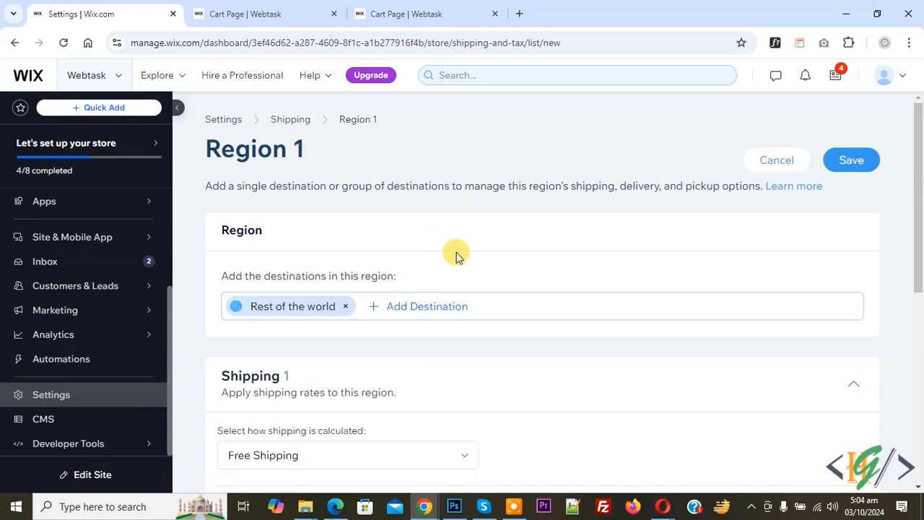
Set the region's shipping calculation to Rate by Price and name the shipping option Standard Shipping
{"action": "scroll", "coordinate": [447, 260], "scroll_direction": "down", "scroll_amount": 1}
{"action": "scroll", "coordinate": [422, 271], "scroll_direction": "down", "scroll_amount": 2}
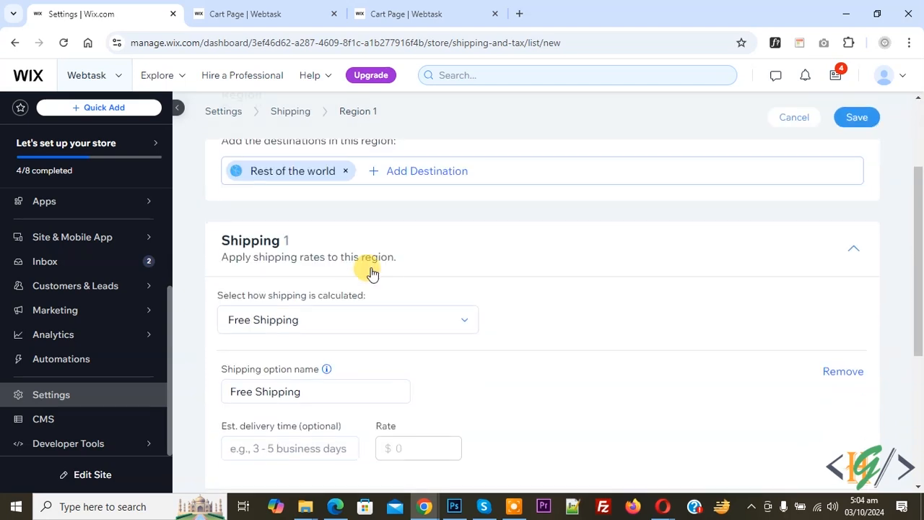
{"action": "left_click", "coordinate": [333, 327]}
{"action": "scroll", "coordinate": [338, 325], "scroll_direction": "down", "scroll_amount": 5}
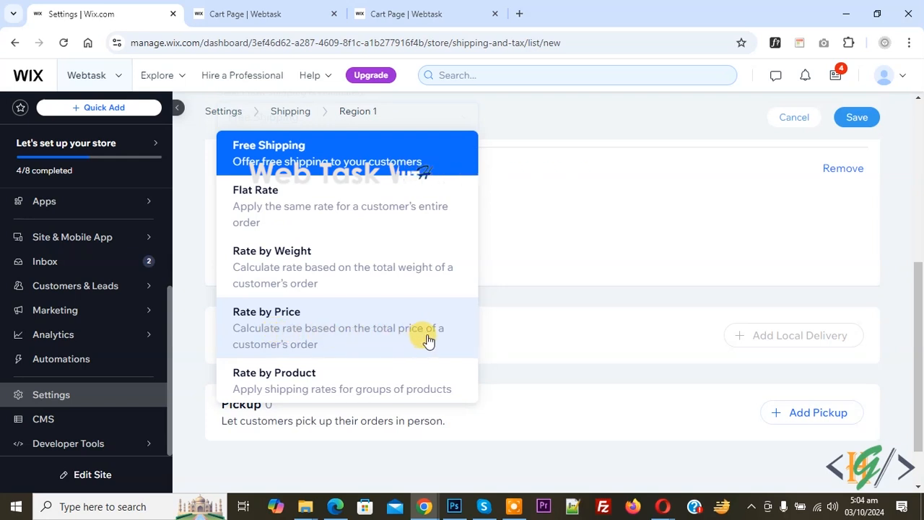
{"action": "left_click", "coordinate": [341, 342]}
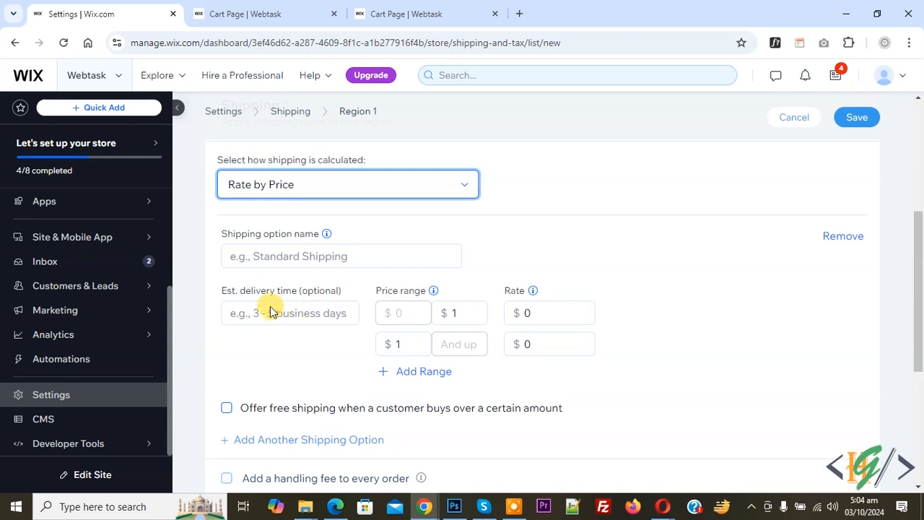
{"action": "left_click", "coordinate": [285, 255]}
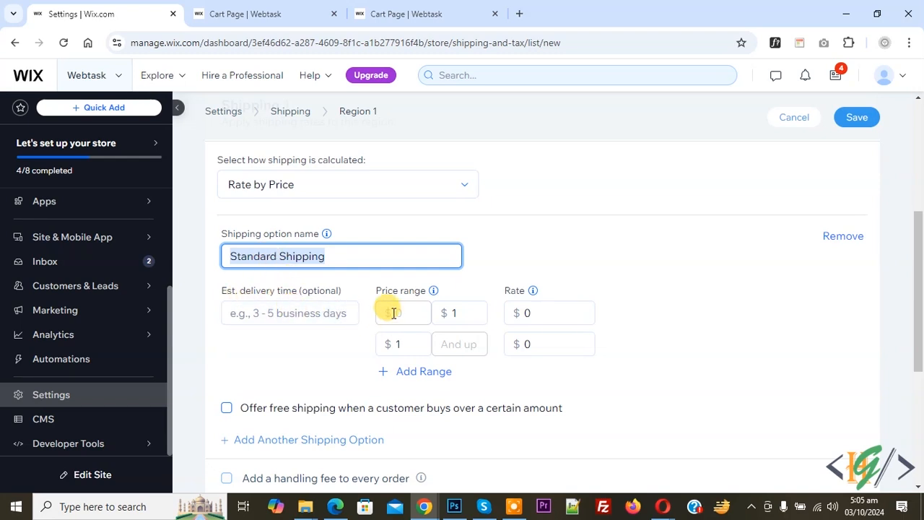
Set the first price range to end at $100 with a shipping rate of $50
{"action": "left_click", "coordinate": [449, 314]}
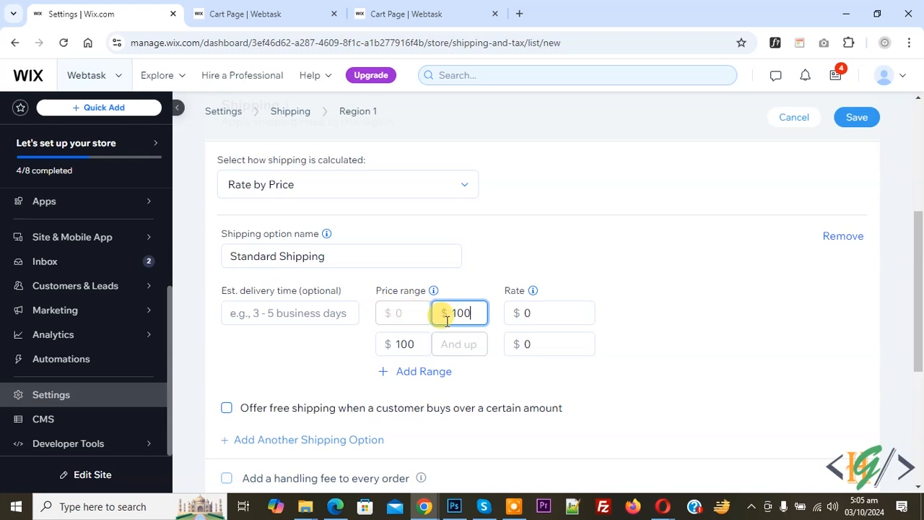
{"action": "left_click", "coordinate": [537, 314]}
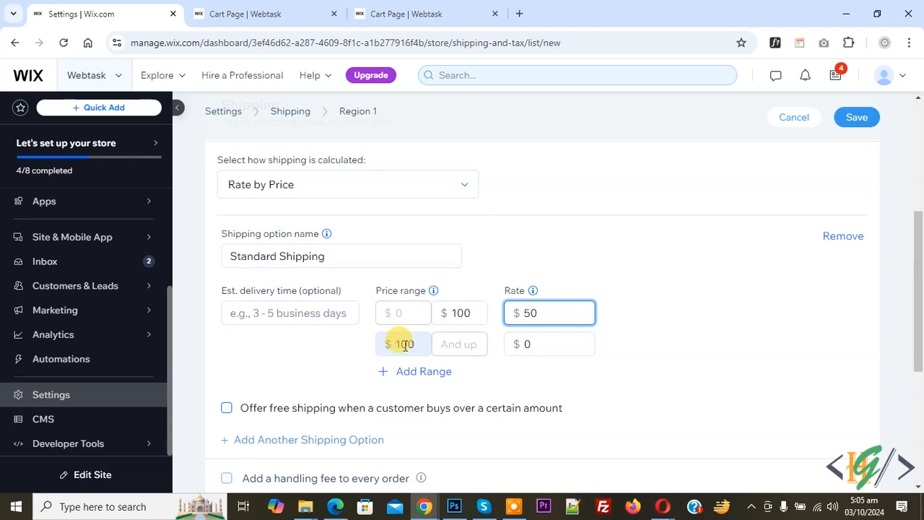
{"action": "left_click", "coordinate": [459, 345]}
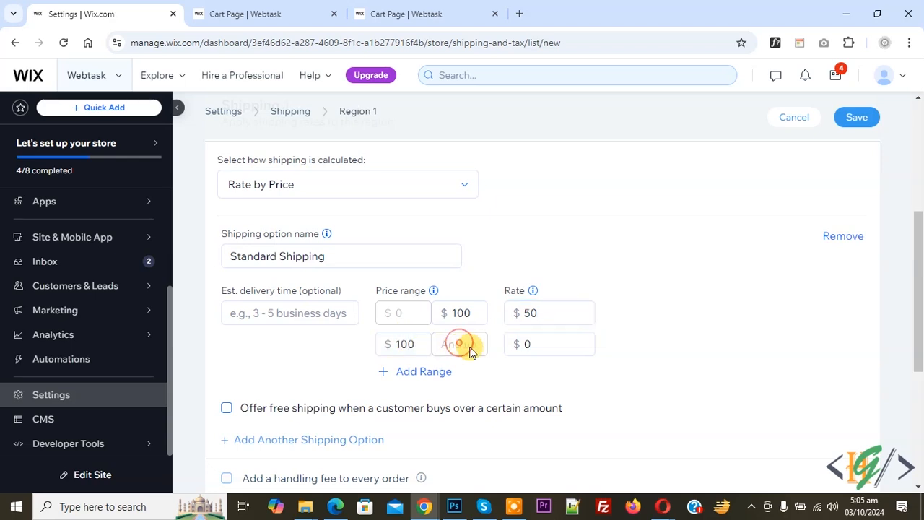
Add another price range and charge a $40 shipping rate for orders from $100 to $200
{"action": "left_click", "coordinate": [417, 373]}
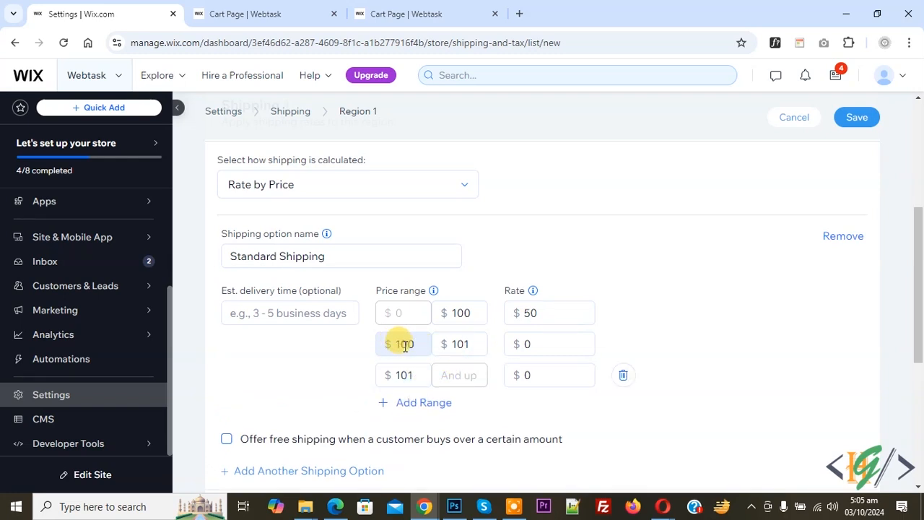
{"action": "left_click", "coordinate": [452, 347]}
{"action": "type", "text": "200"}
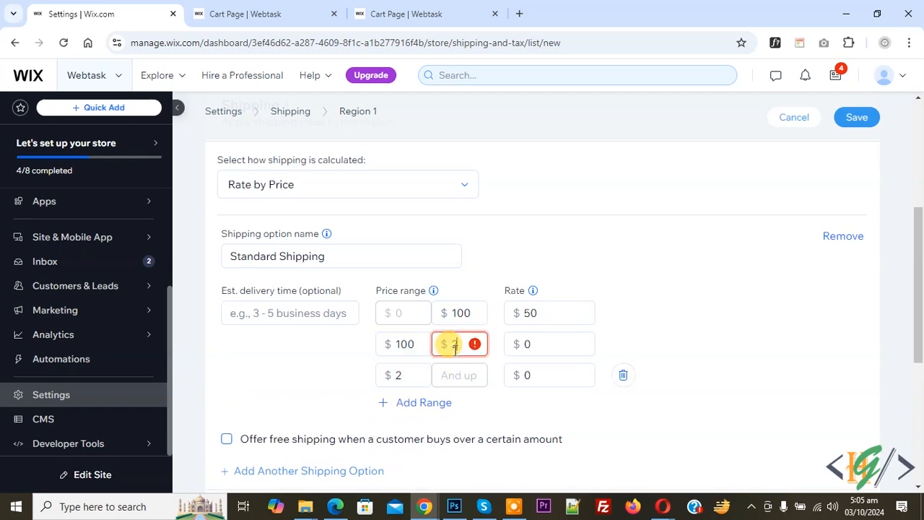
{"action": "left_click", "coordinate": [527, 346]}
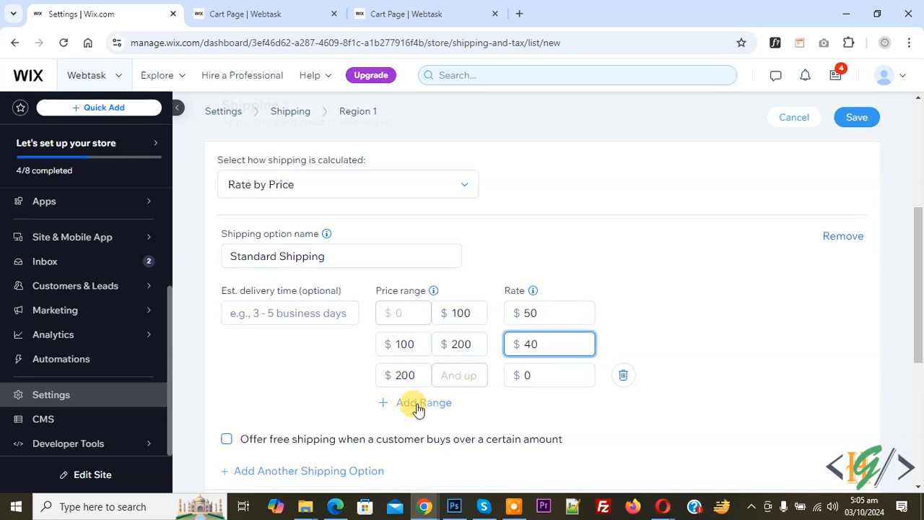
Add another price range and charge a $30 shipping rate for orders from $200 to $300
{"action": "left_click", "coordinate": [418, 404]}
{"action": "left_click", "coordinate": [464, 376]}
{"action": "key", "text": "BackSpace"}
{"action": "key", "text": "BackSpace"}
{"action": "key", "text": "BackSpace"}
{"action": "type", "text": "300"}
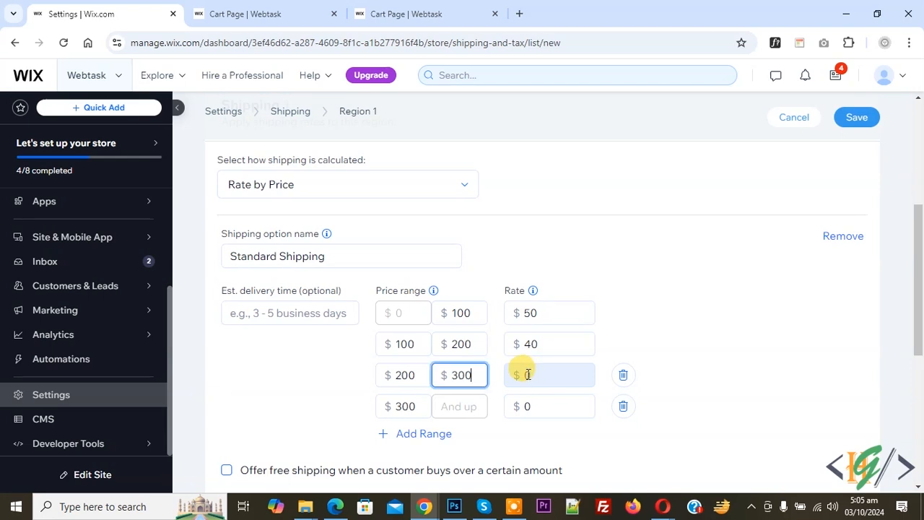
{"action": "left_click", "coordinate": [527, 374]}
{"action": "type", "text": "3"}
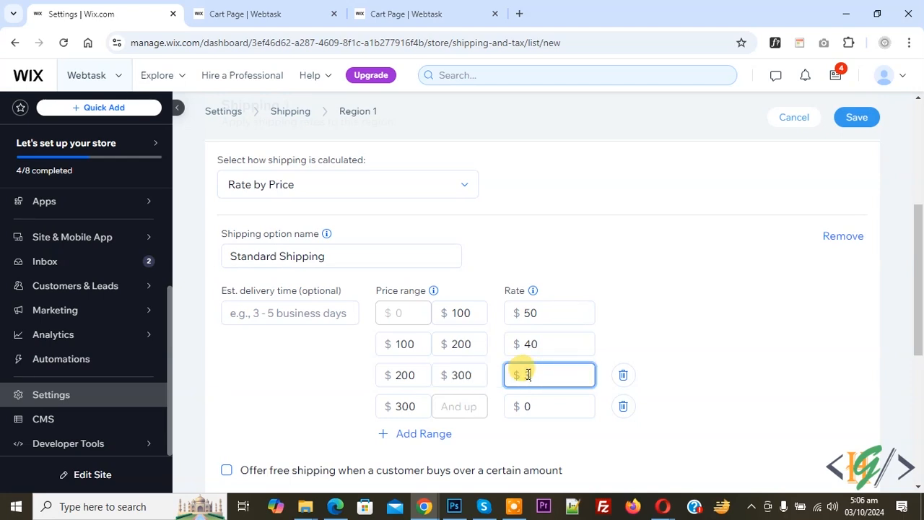
{"action": "type", "text": "0"}
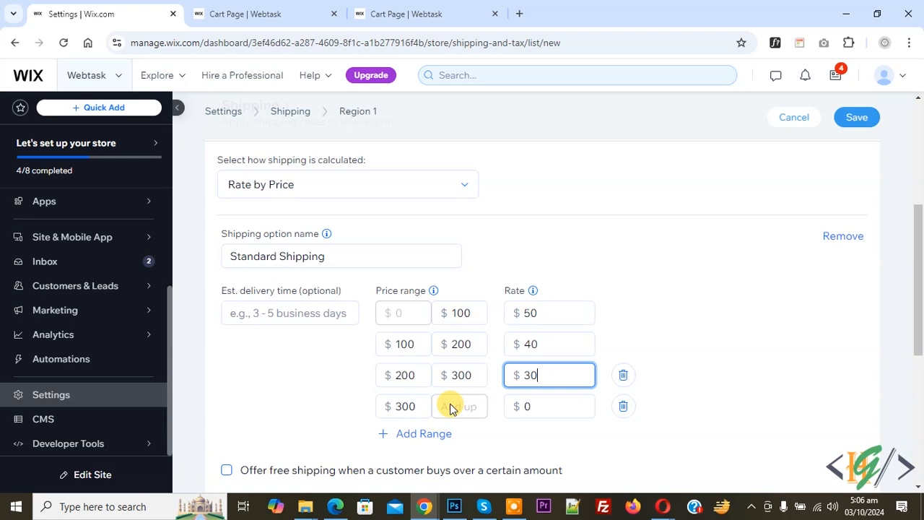
Set the shipping rate for orders of $300 and up to $20 and save the region
{"action": "left_click", "coordinate": [524, 406]}
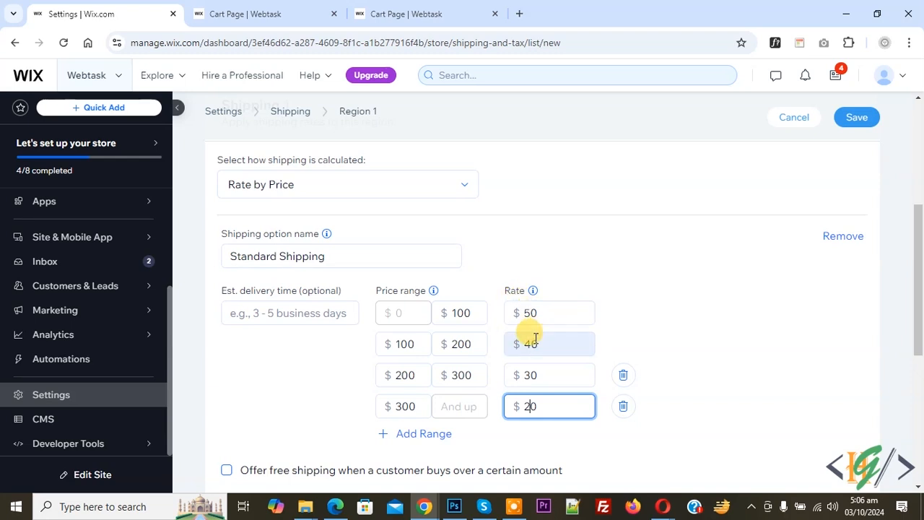
{"action": "scroll", "coordinate": [441, 244], "scroll_direction": "down", "scroll_amount": 5}
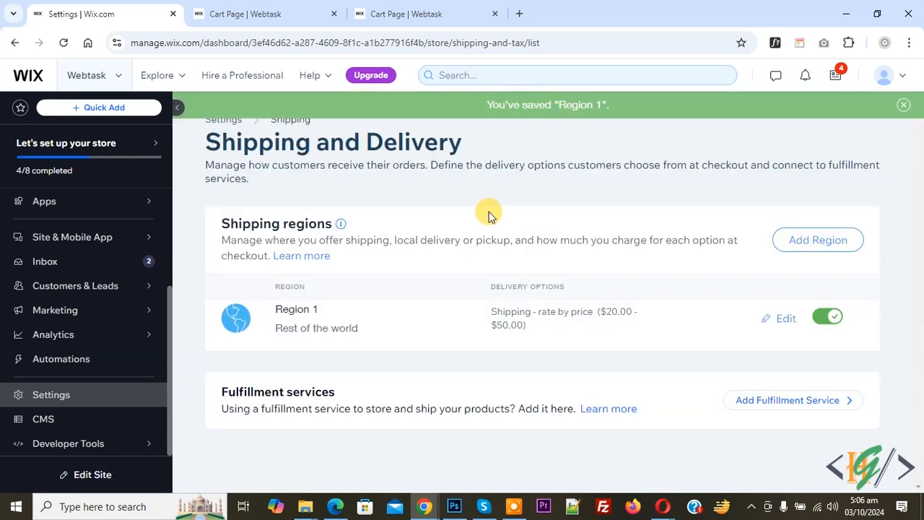
Reload the store's cart page and raise the vase product's quantity to 5 to test the delivery charge
{"action": "left_click", "coordinate": [287, 7]}
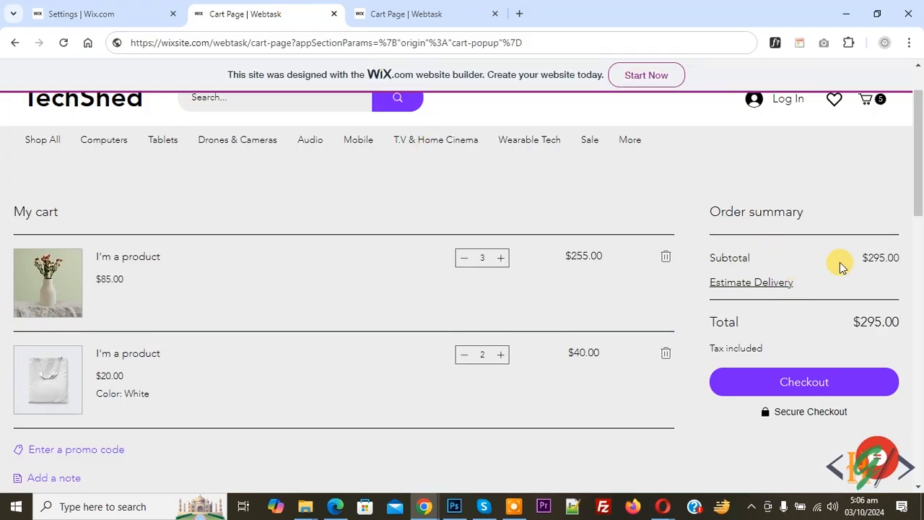
{"action": "left_click", "coordinate": [64, 44]}
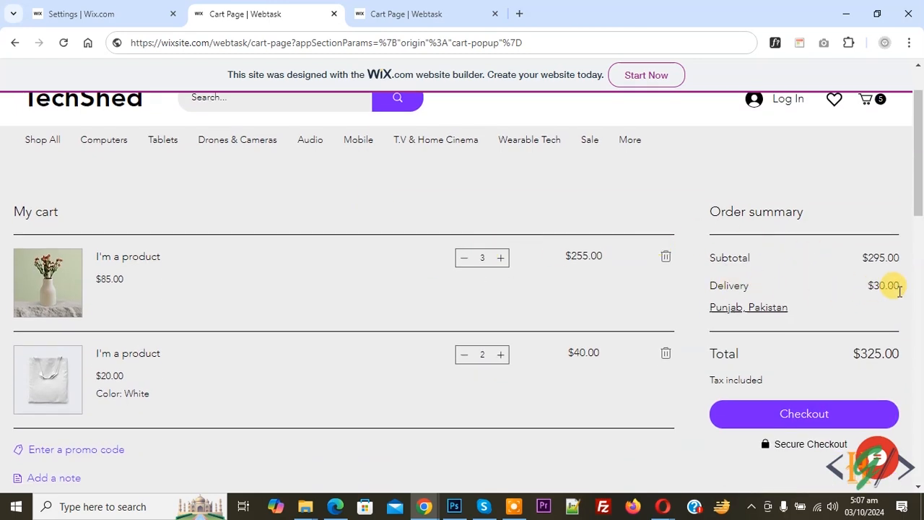
{"action": "left_click", "coordinate": [501, 258]}
{"action": "left_click", "coordinate": [501, 258]}
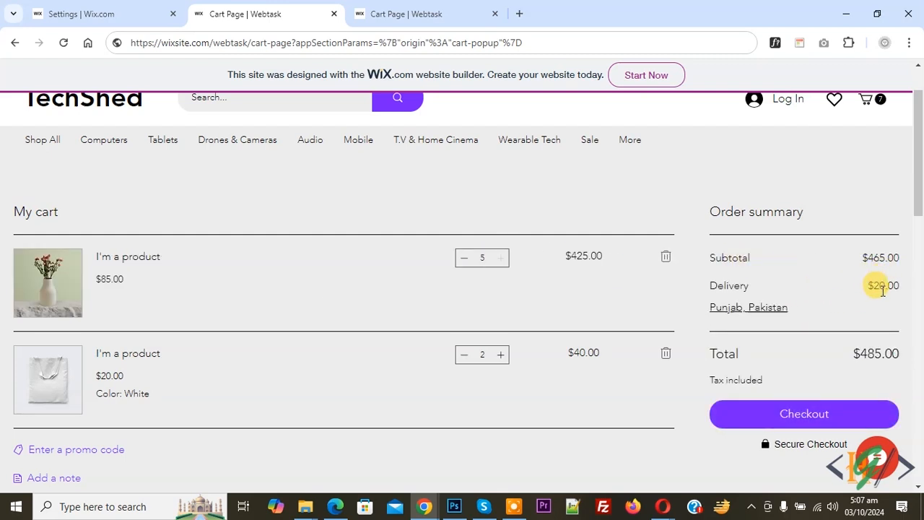
{"action": "left_click", "coordinate": [501, 258]}
Reduce the quantities of both the vase and the white bag in the cart to 1
{"action": "left_click", "coordinate": [464, 258]}
{"action": "left_click", "coordinate": [464, 258]}
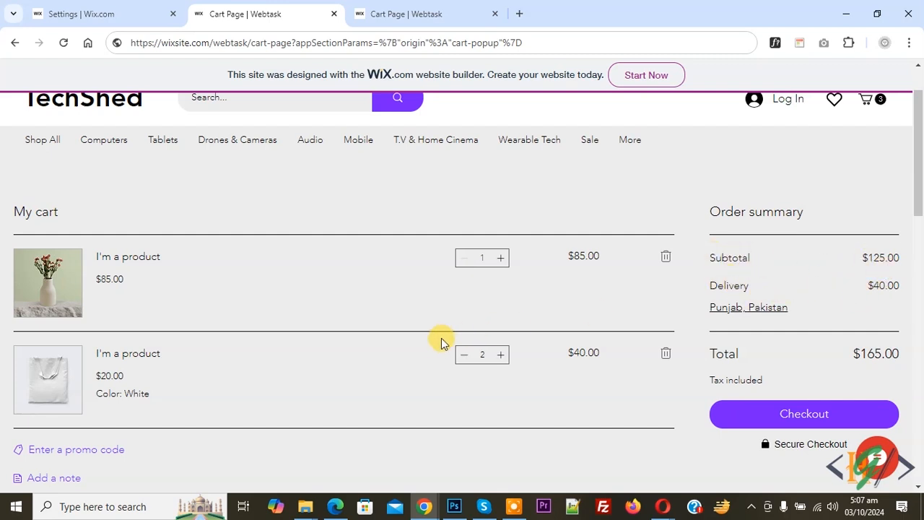
{"action": "left_click", "coordinate": [462, 355]}
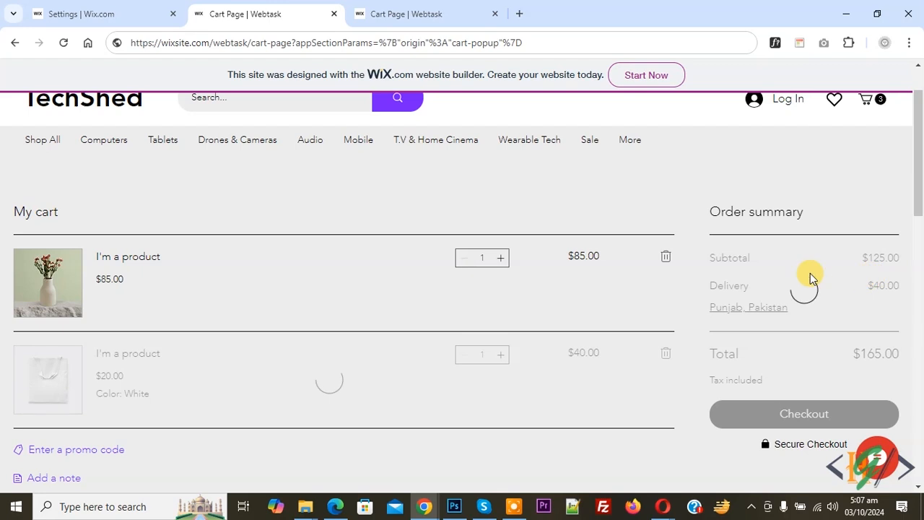